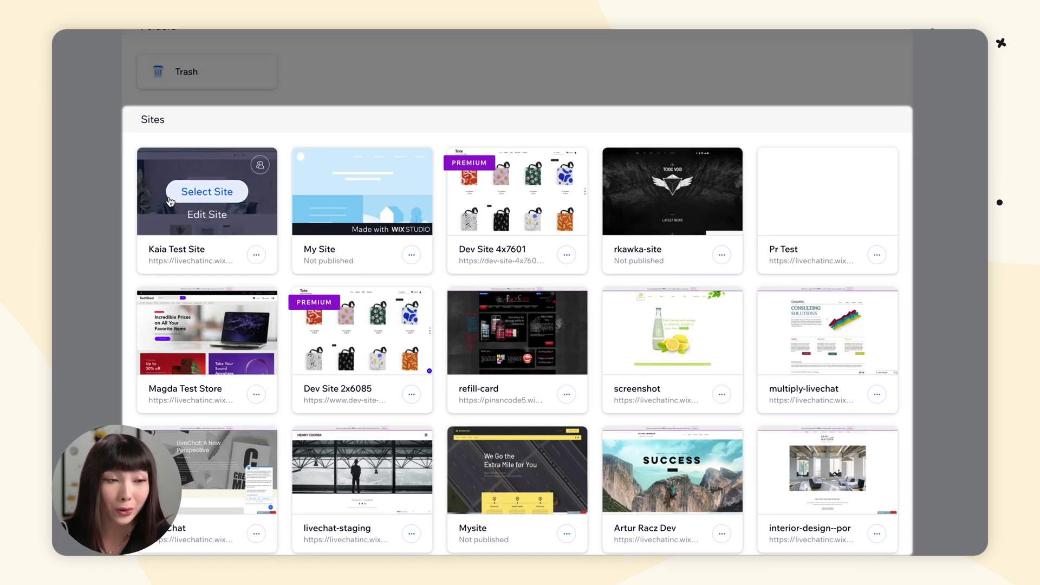
# Open the App Market for Kaia Test Site.
pyautogui.click(186, 201)
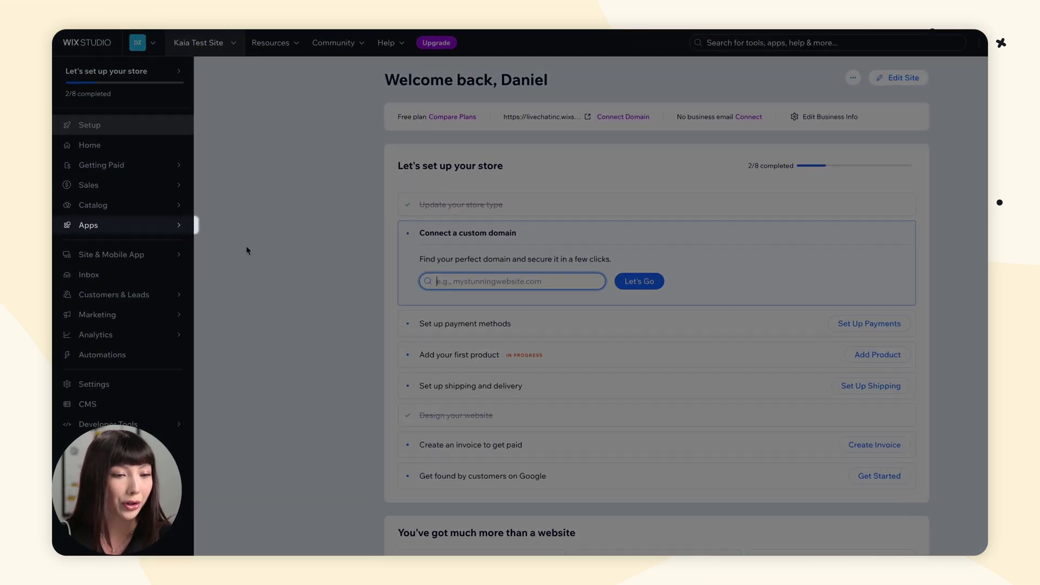
pyautogui.moveTo(155, 205)
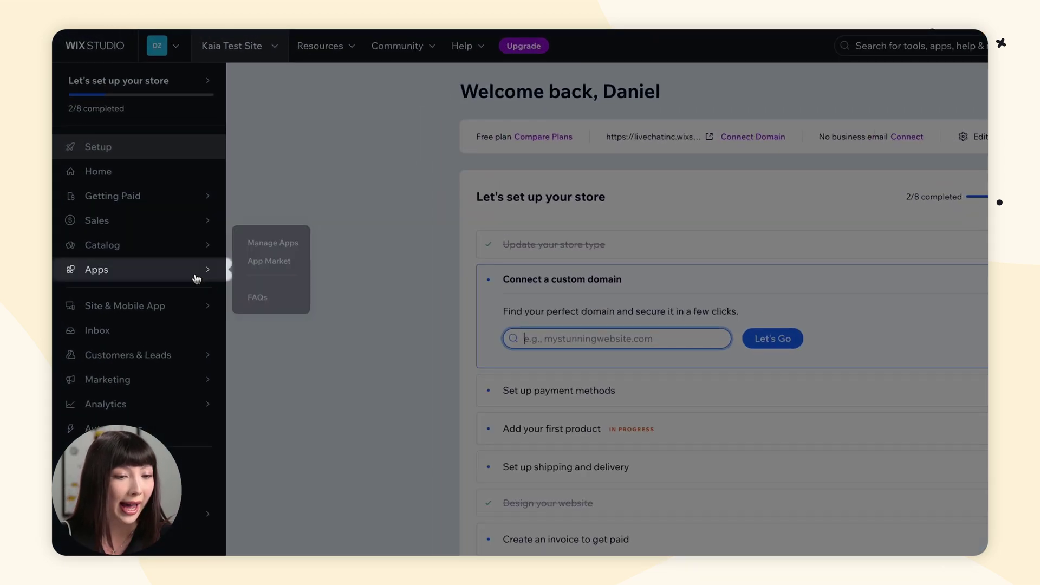
pyautogui.click(252, 263)
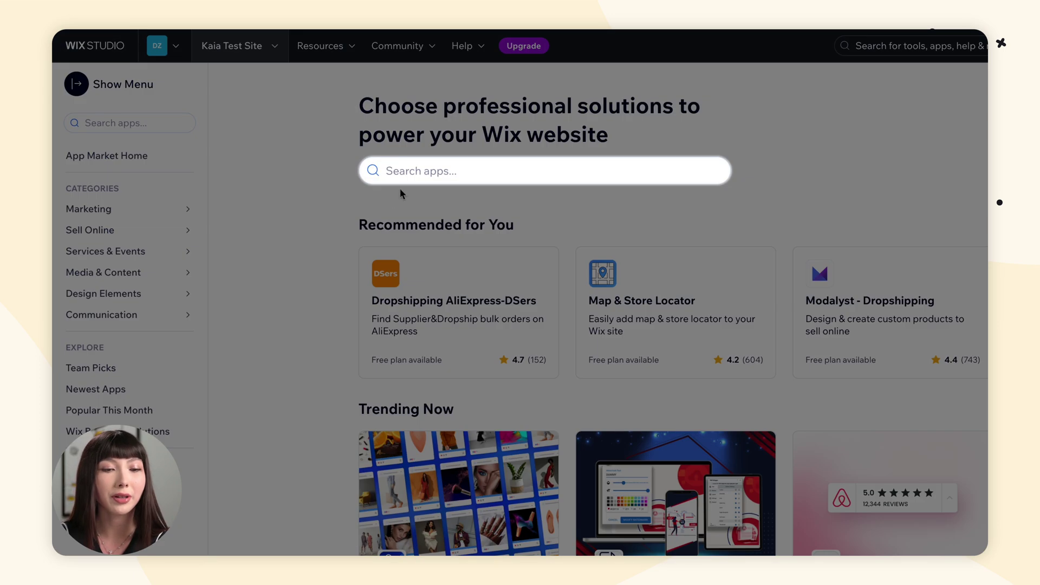
# Search the App Market for 'livechat' and open the Live Chat app page.
pyautogui.click(401, 171)
pyautogui.write('livechat')
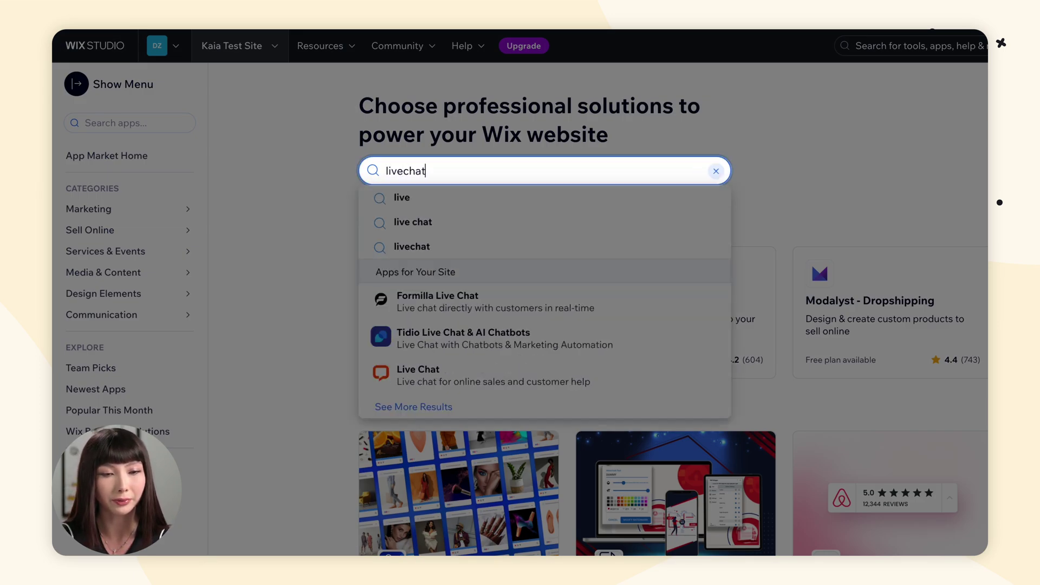
pyautogui.press('Return')
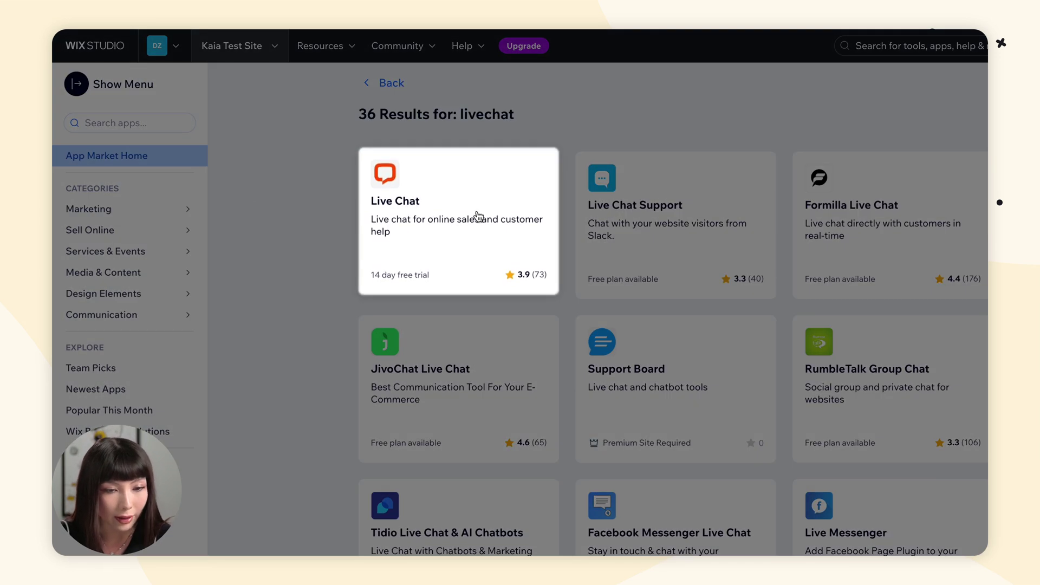
pyautogui.click(478, 216)
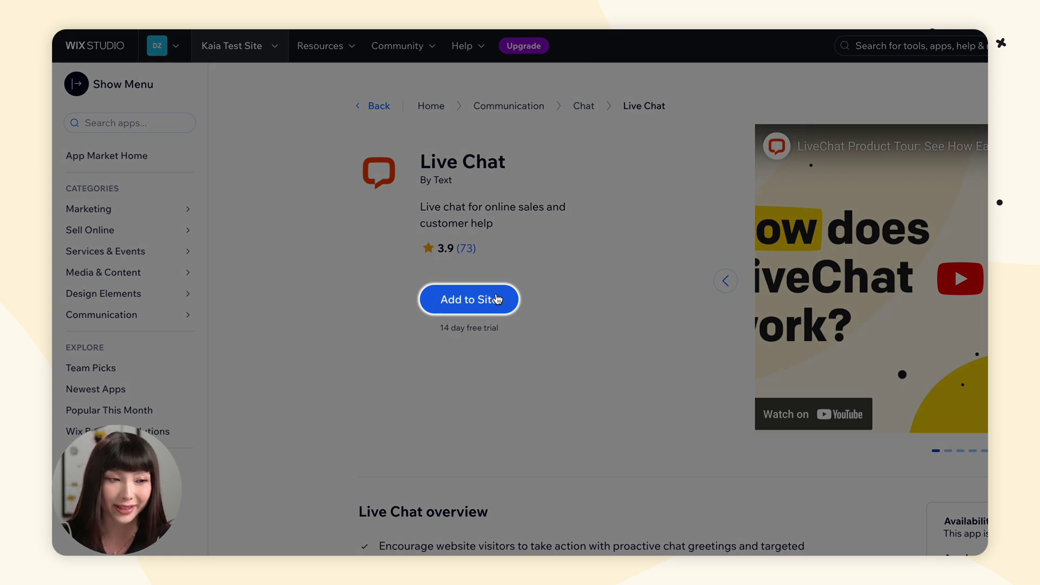
# Add Live Chat to the site and agree to its permissions.
pyautogui.click(497, 299)
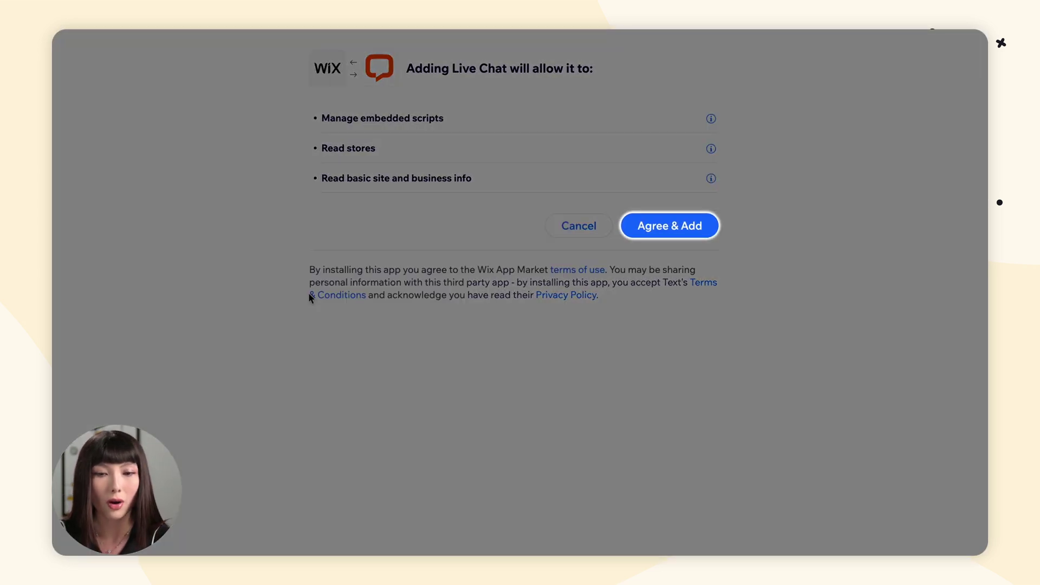
pyautogui.click(665, 232)
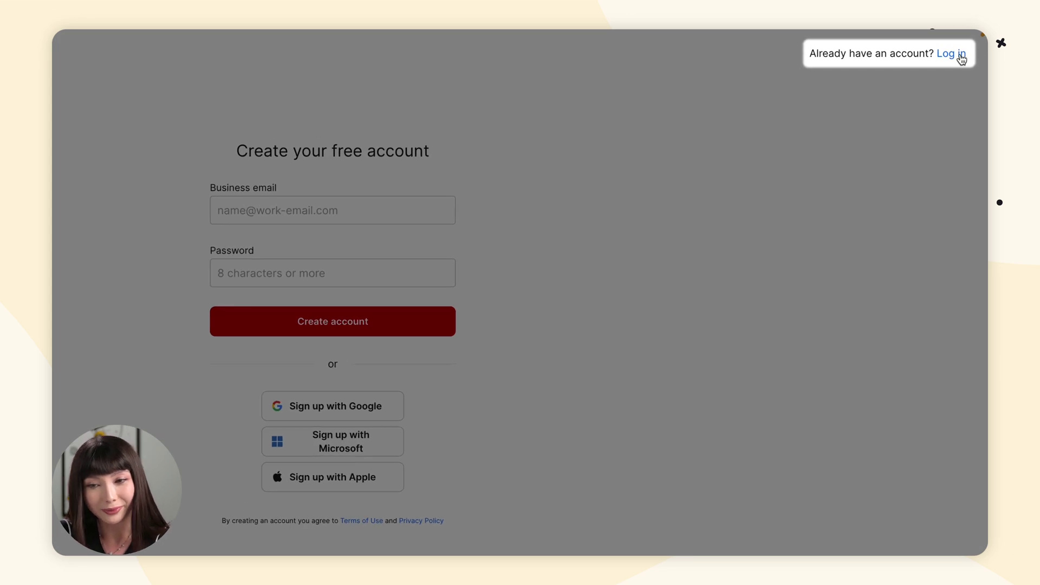
# Log in to the existing LiveChat account and pick Kaia Test Site as the Wix website.
pyautogui.click(962, 55)
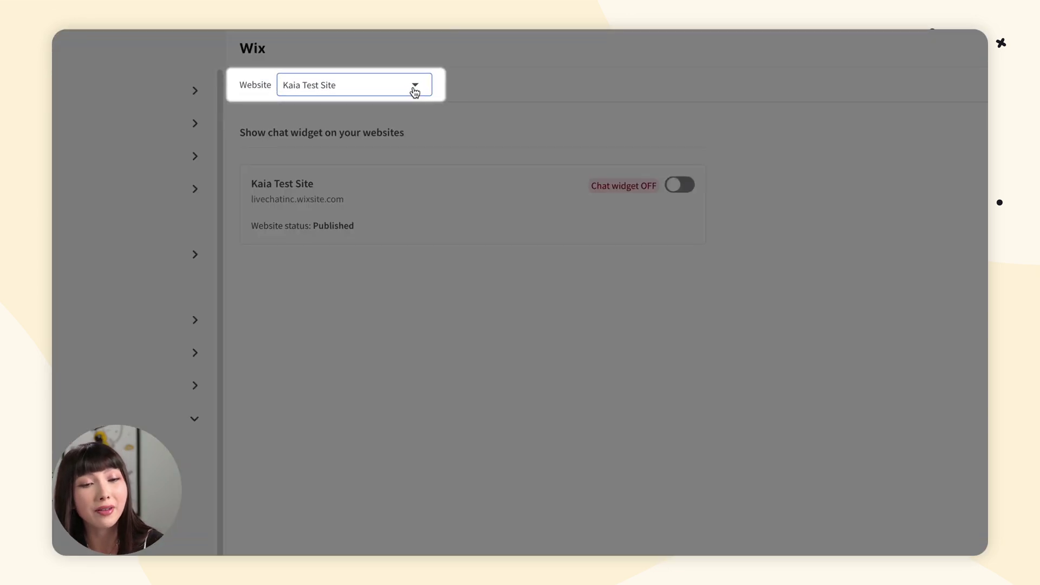
pyautogui.click(414, 91)
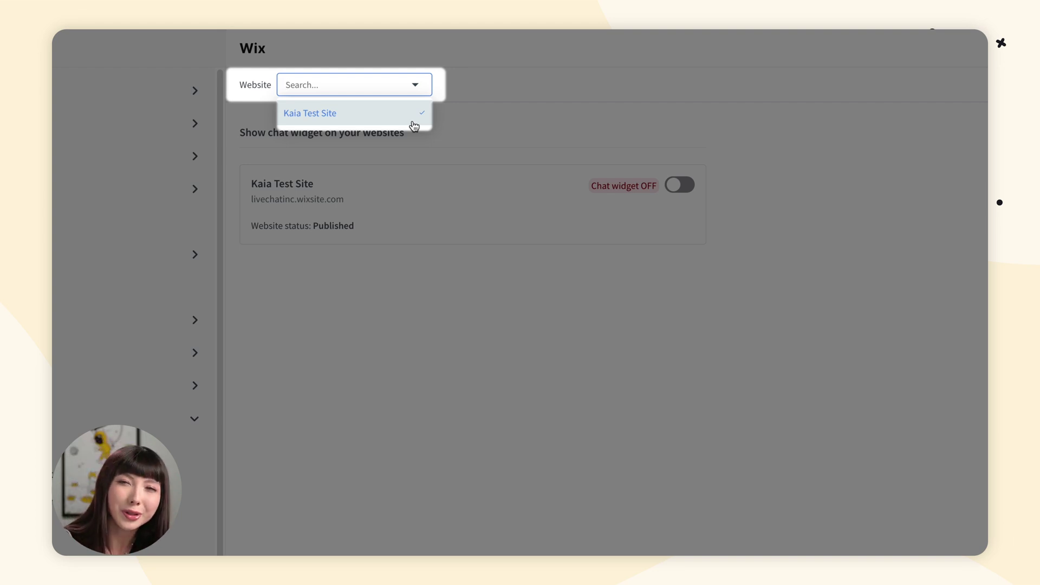
pyautogui.click(619, 129)
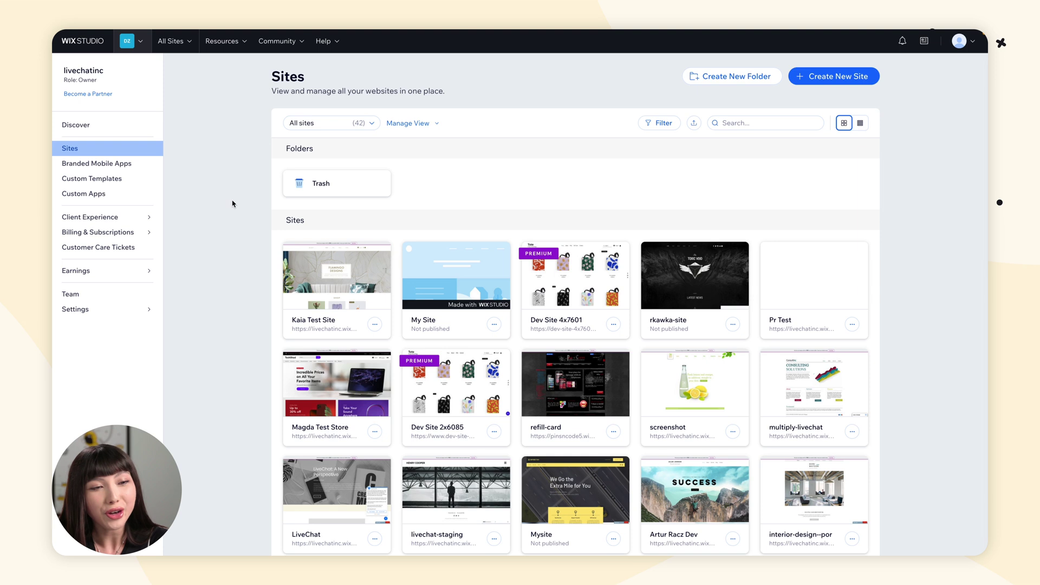
# Complete the pending Live Chat setup from Kaia Test Site's Manage Apps and add it in the editor.
pyautogui.moveTo(382, 277)
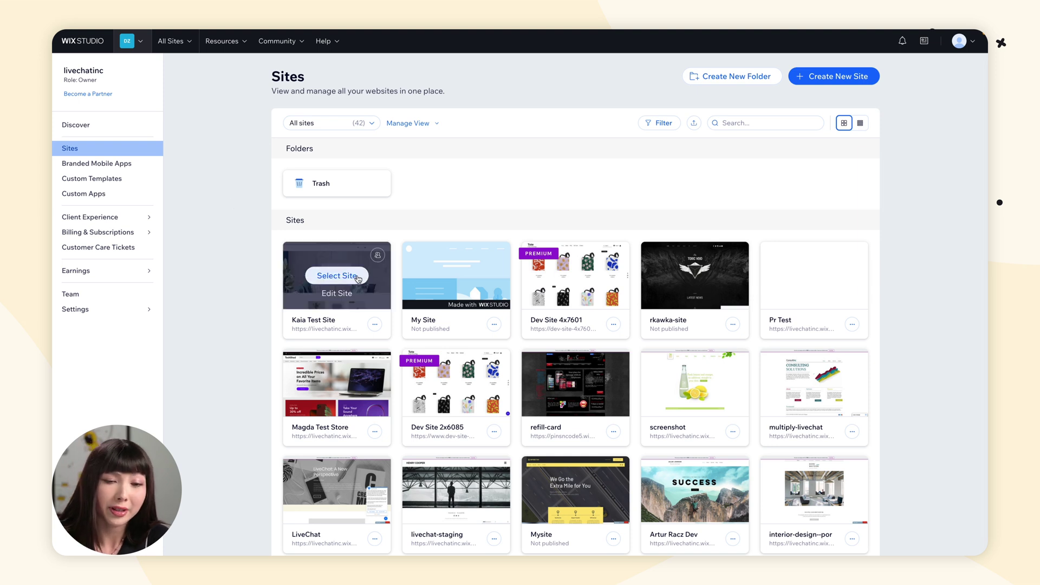
pyautogui.click(357, 278)
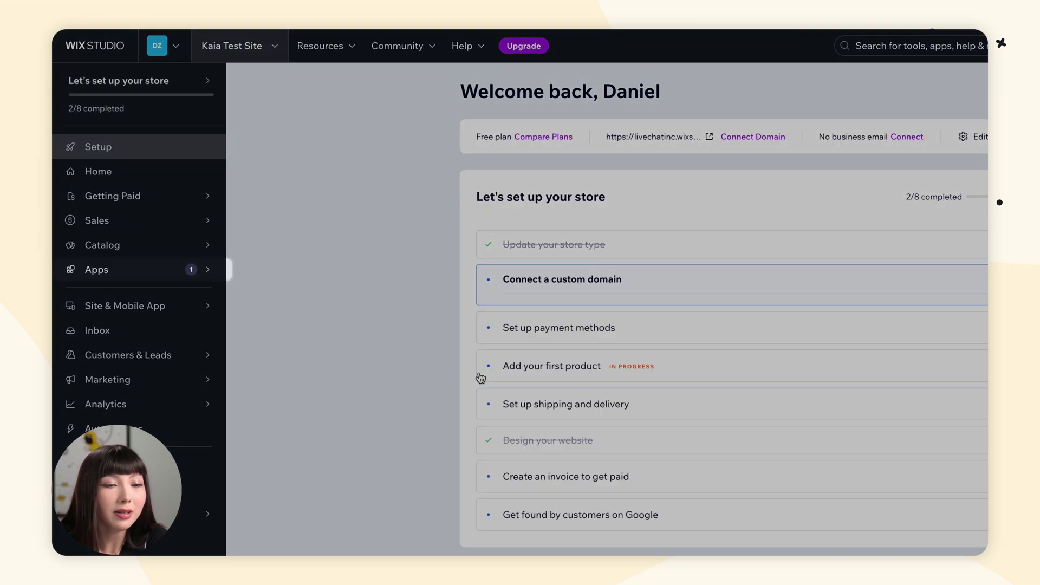
pyautogui.moveTo(210, 275)
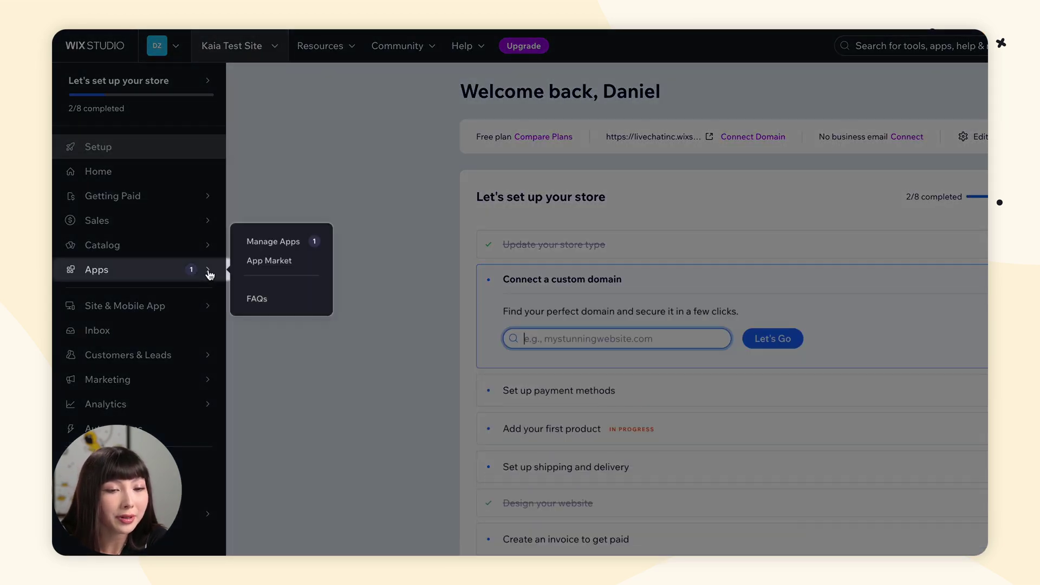
pyautogui.click(256, 242)
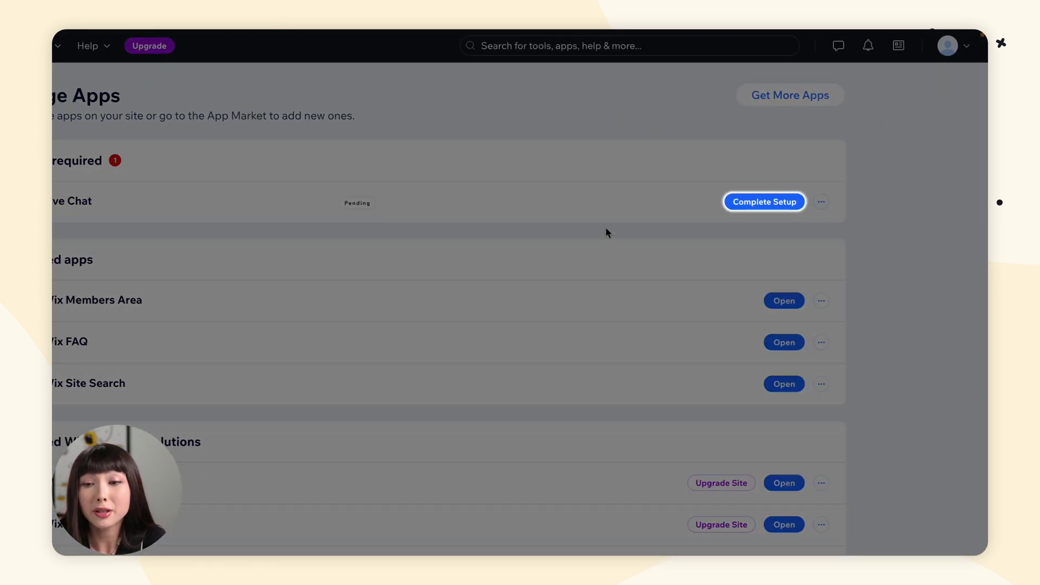
pyautogui.click(747, 209)
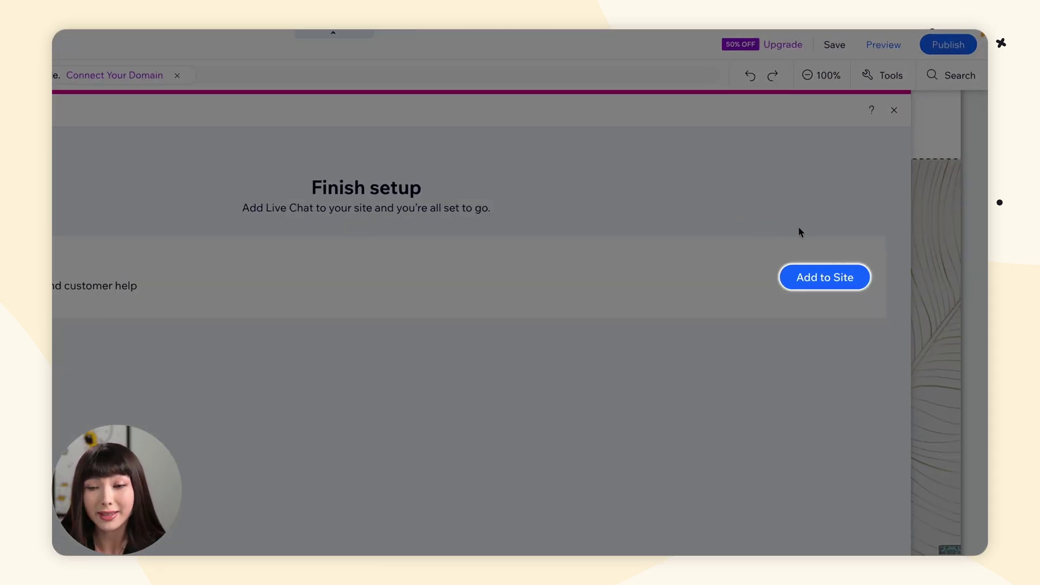
pyautogui.click(823, 278)
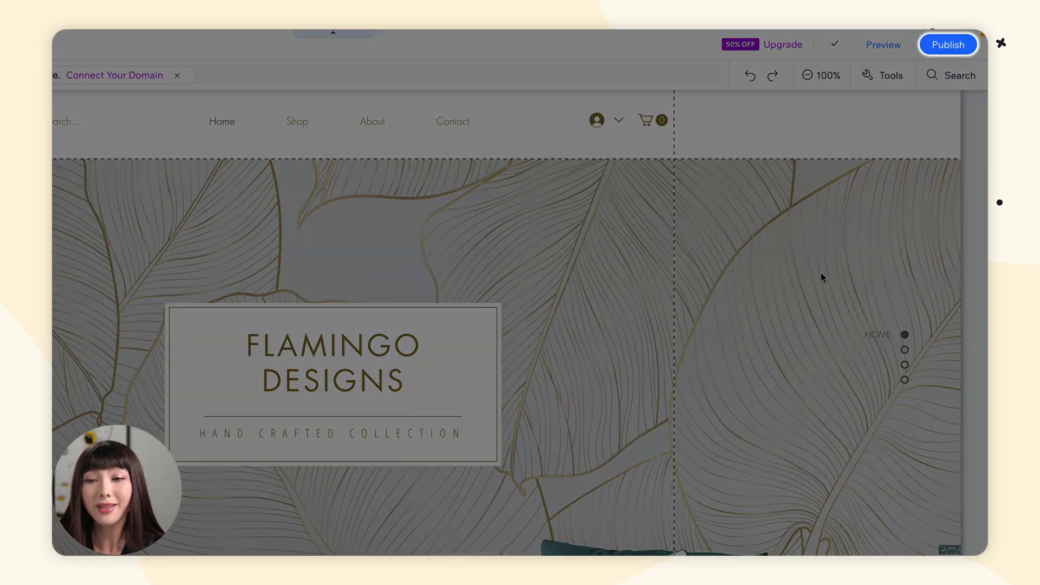
pyautogui.moveTo(943, 54)
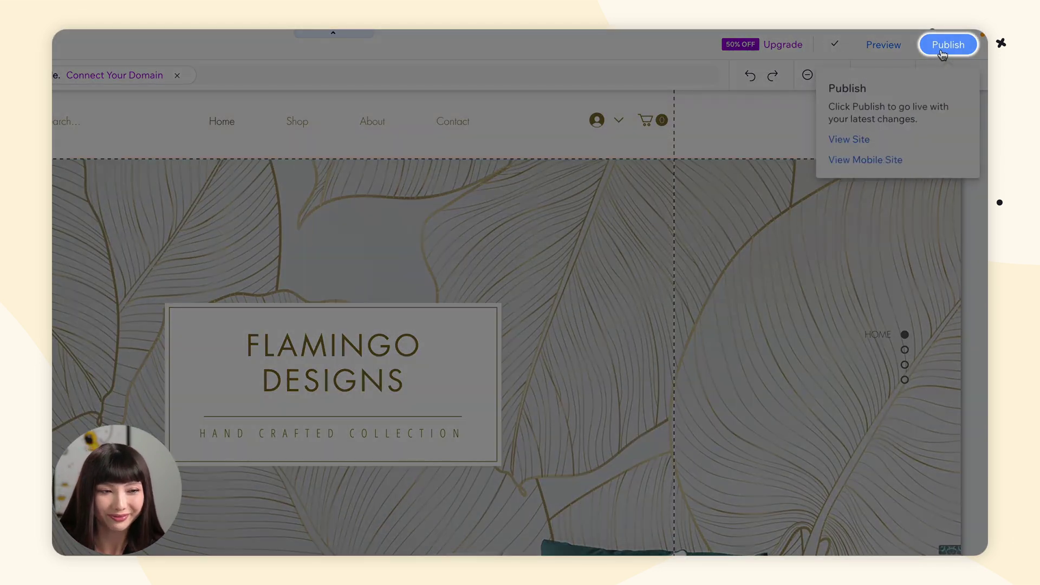
# Publish the site, then open the installed LiveChat app from Manage Apps.
pyautogui.click(941, 48)
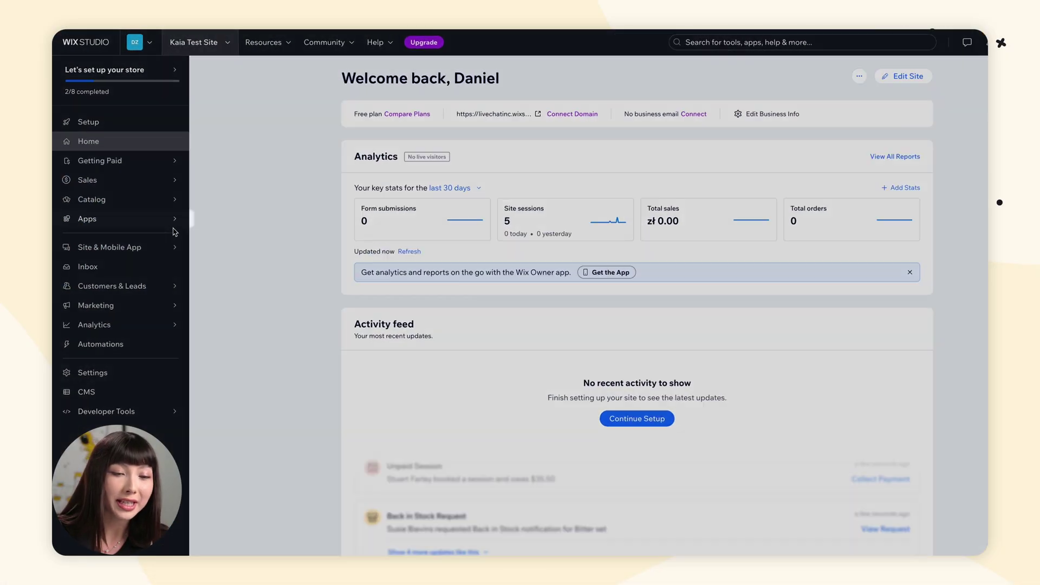
pyautogui.moveTo(172, 222)
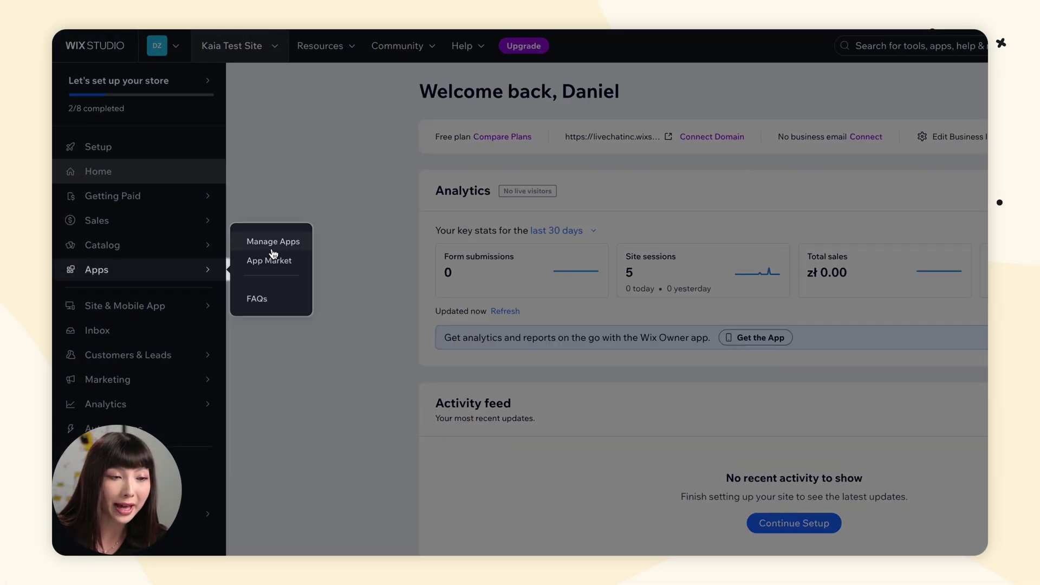
pyautogui.click(272, 245)
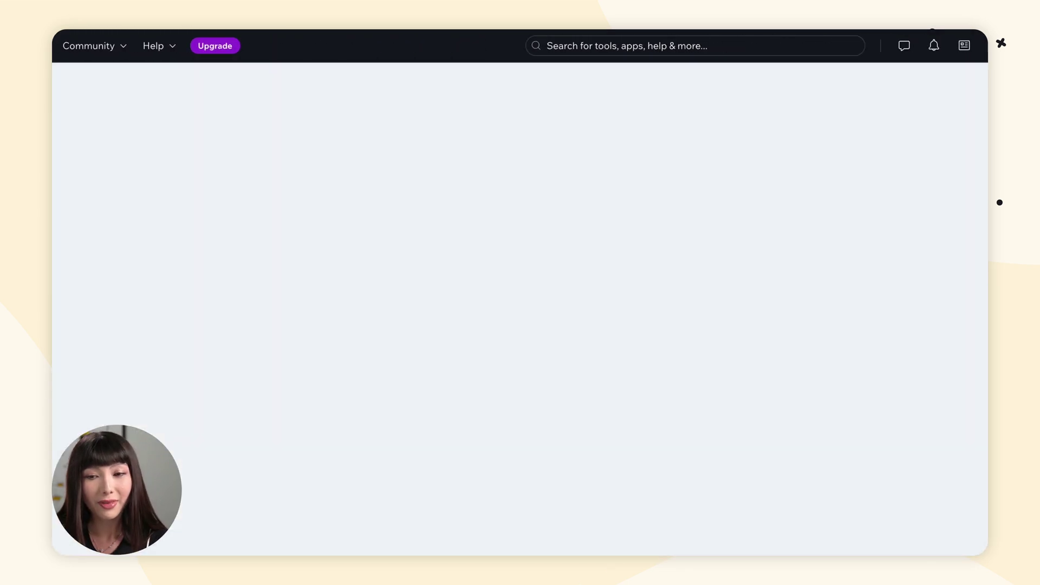
pyautogui.click(784, 202)
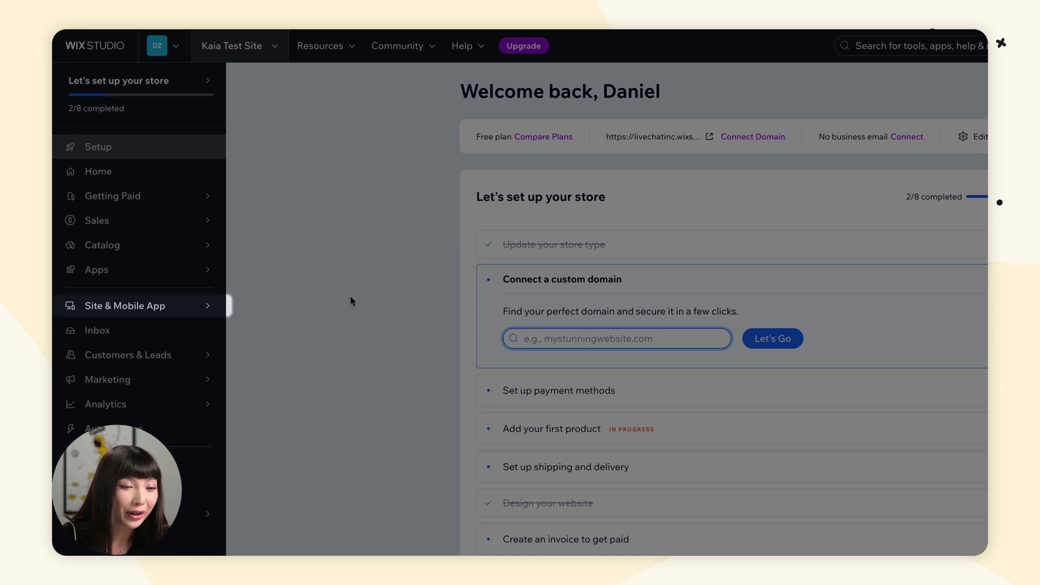
# Open the Flamingo Designs site in the editor from the Website Overview page.
pyautogui.moveTo(199, 305)
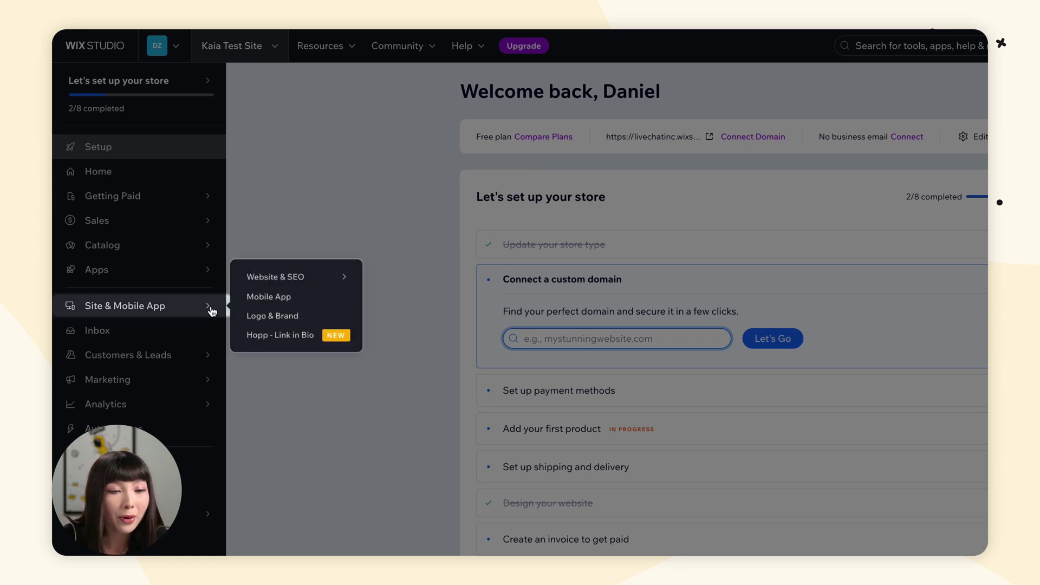
pyautogui.moveTo(280, 283)
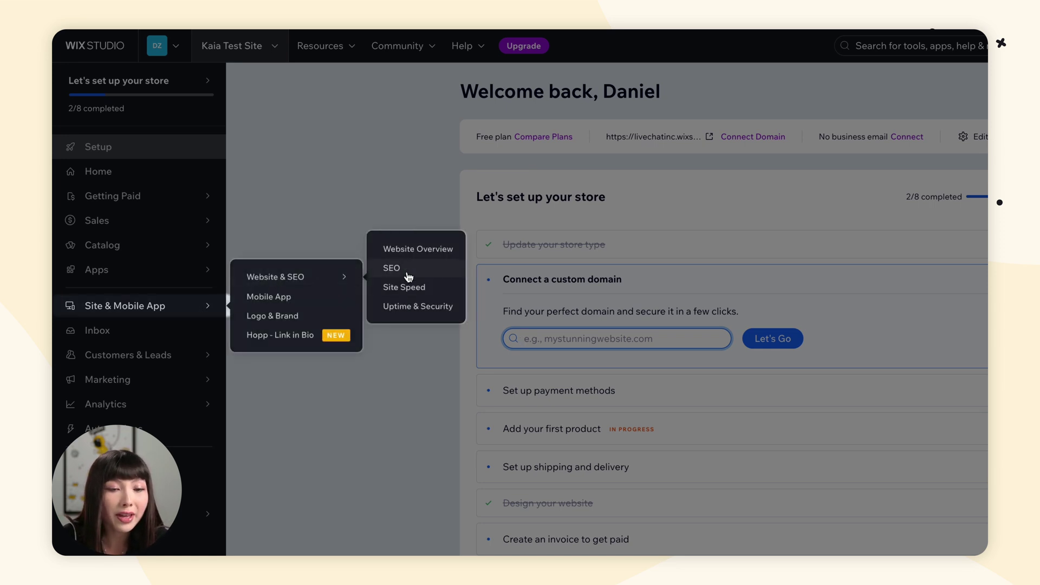
pyautogui.click(419, 252)
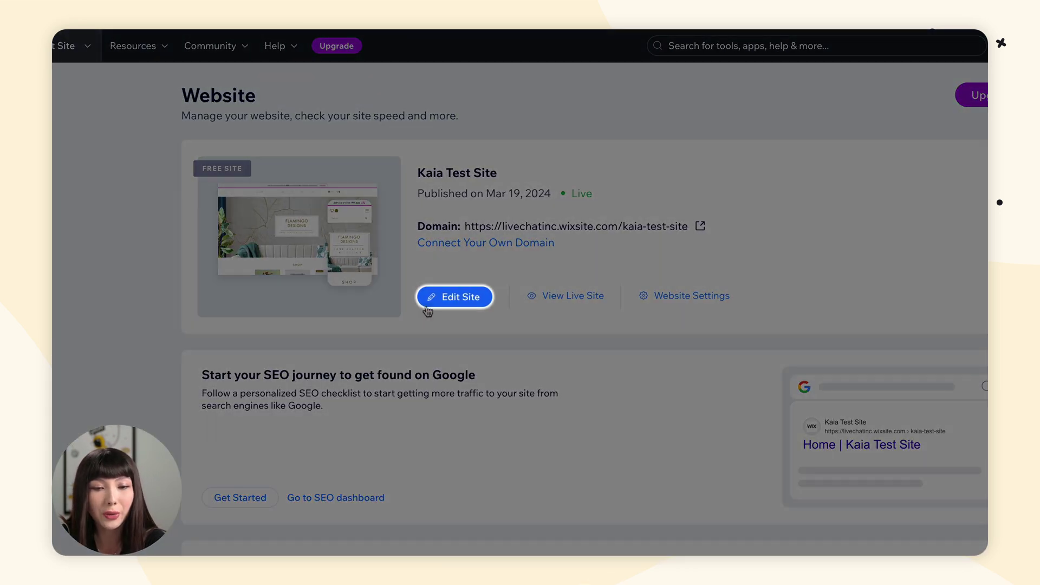
pyautogui.click(454, 297)
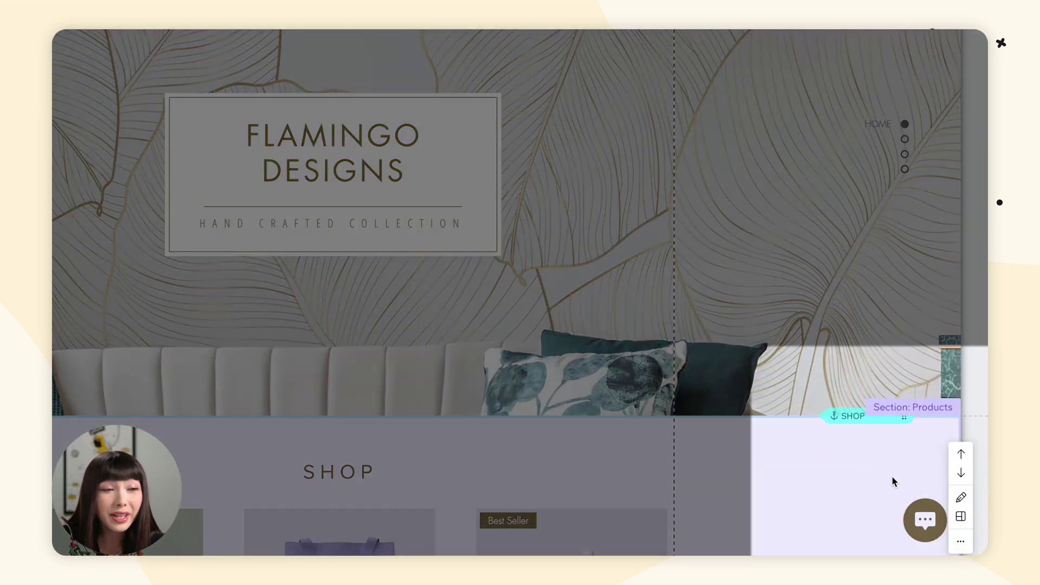
# Delete the built-in Wix Chat element from the page.
pyautogui.click(926, 509)
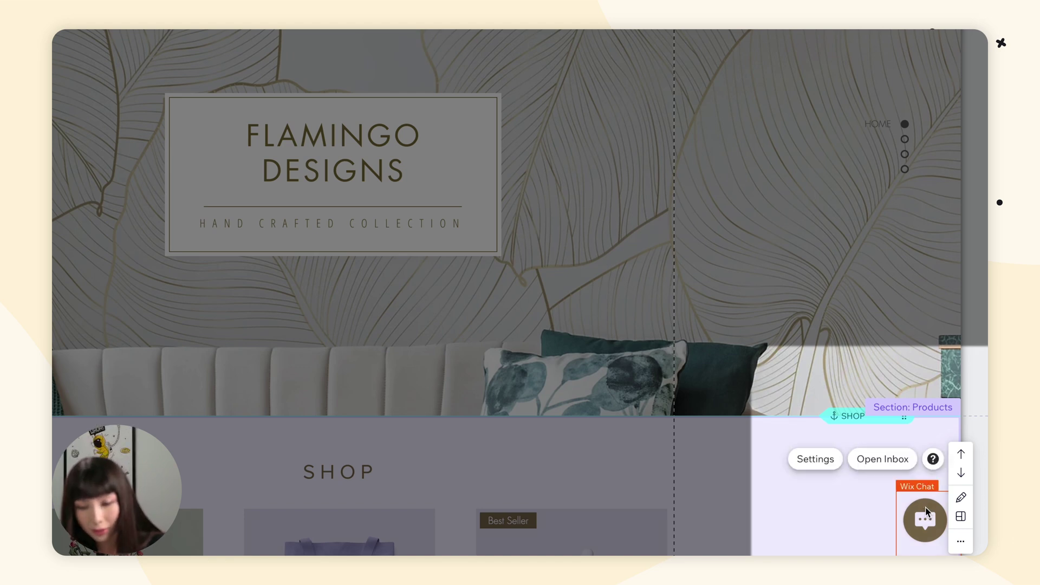
pyautogui.rightClick(926, 511)
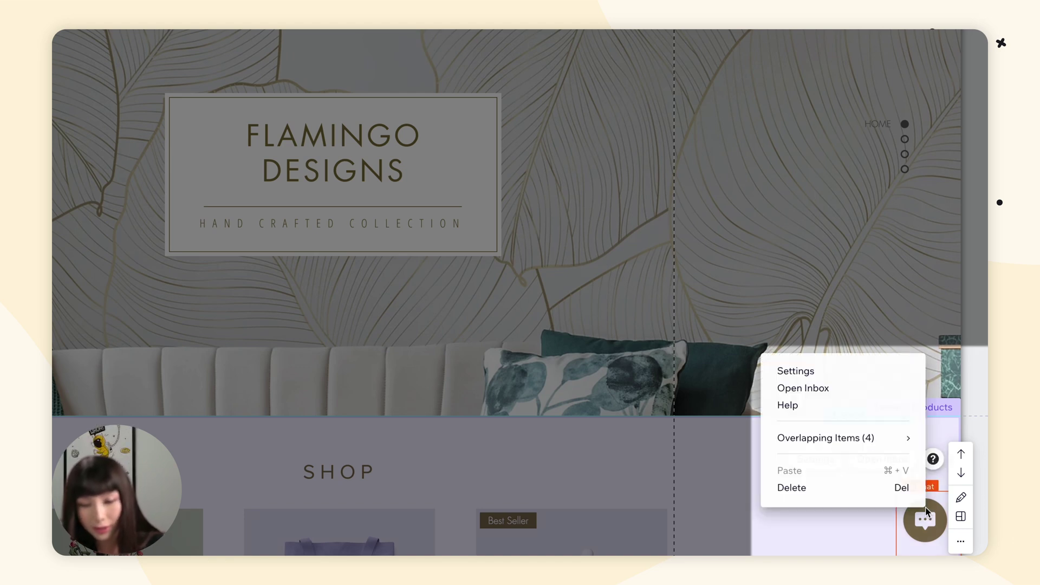
pyautogui.click(897, 488)
pyautogui.scroll(5, 896, 543)
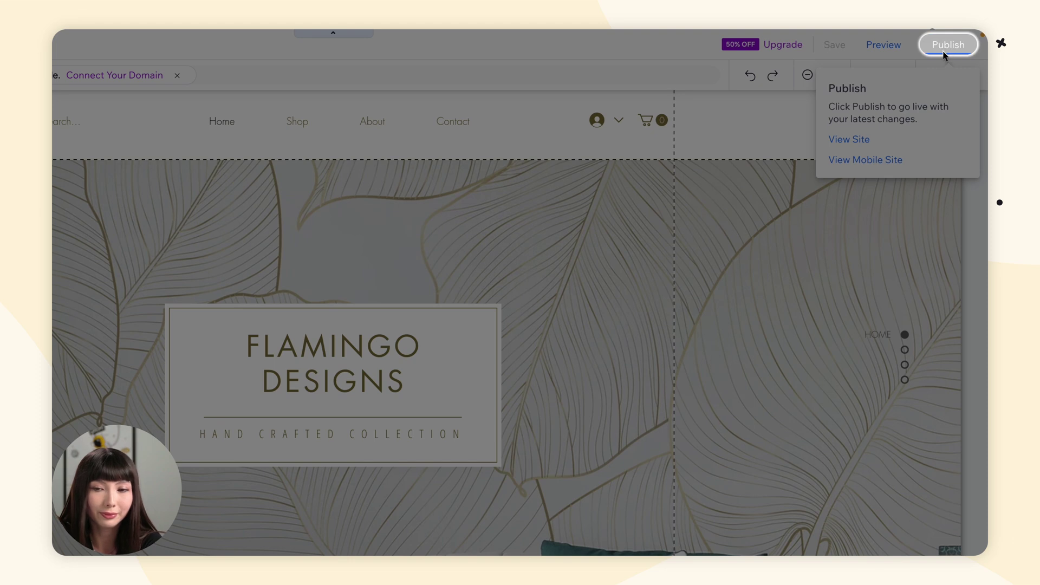
# Publish the Flamingo Designs site and view its live version.
pyautogui.click(947, 45)
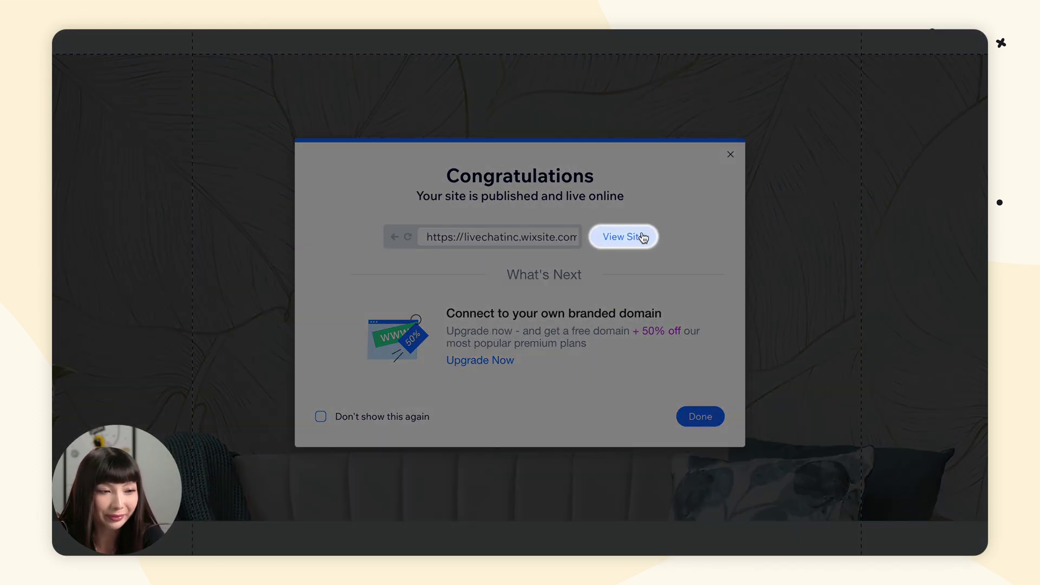
pyautogui.click(643, 238)
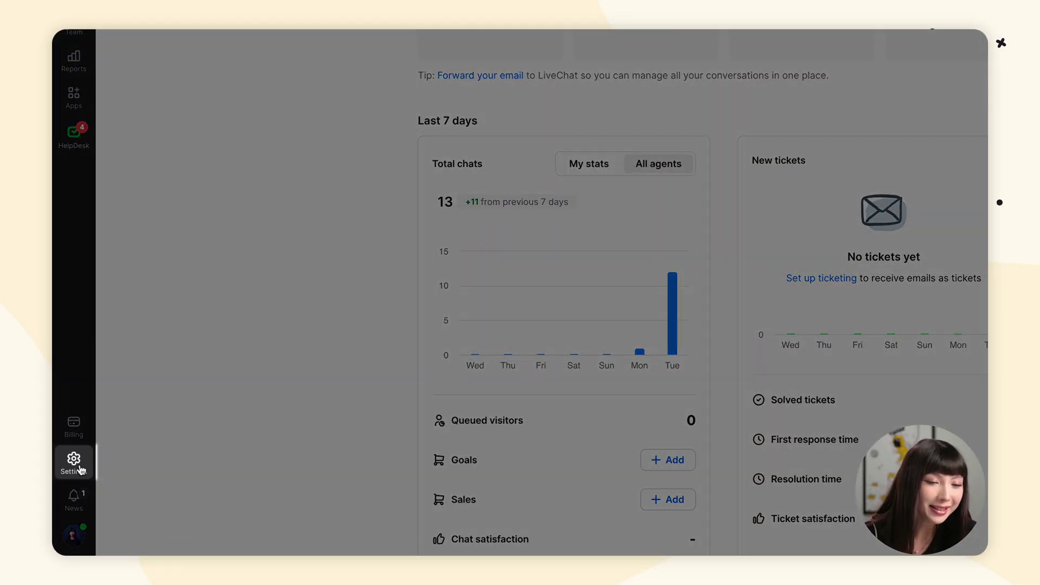
# Open LiveChat's Chat widget Customization settings and find the Customize widget on website card.
pyautogui.click(73, 460)
pyautogui.scroll(5, 186, 310)
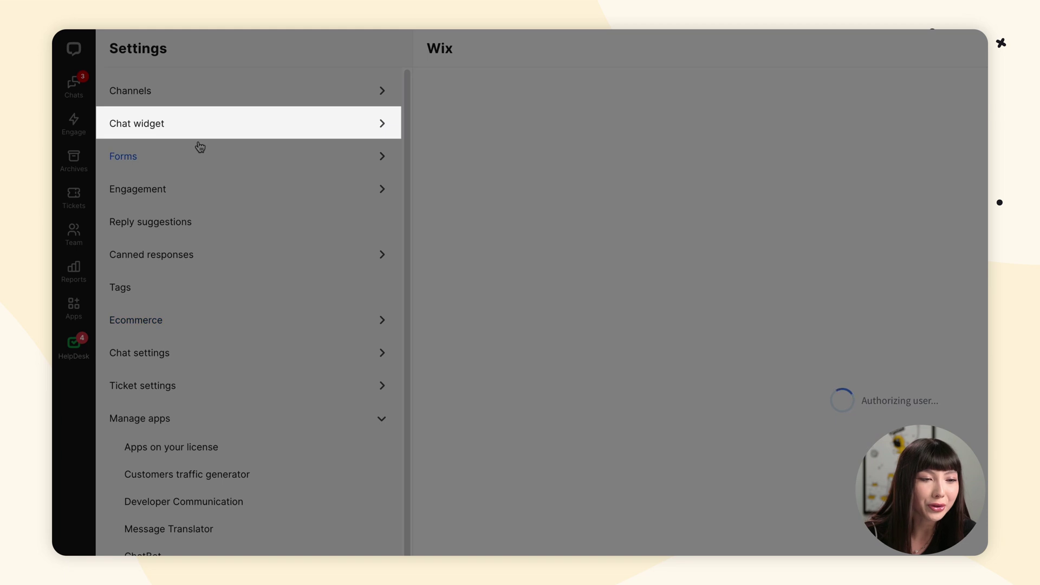
pyautogui.click(166, 124)
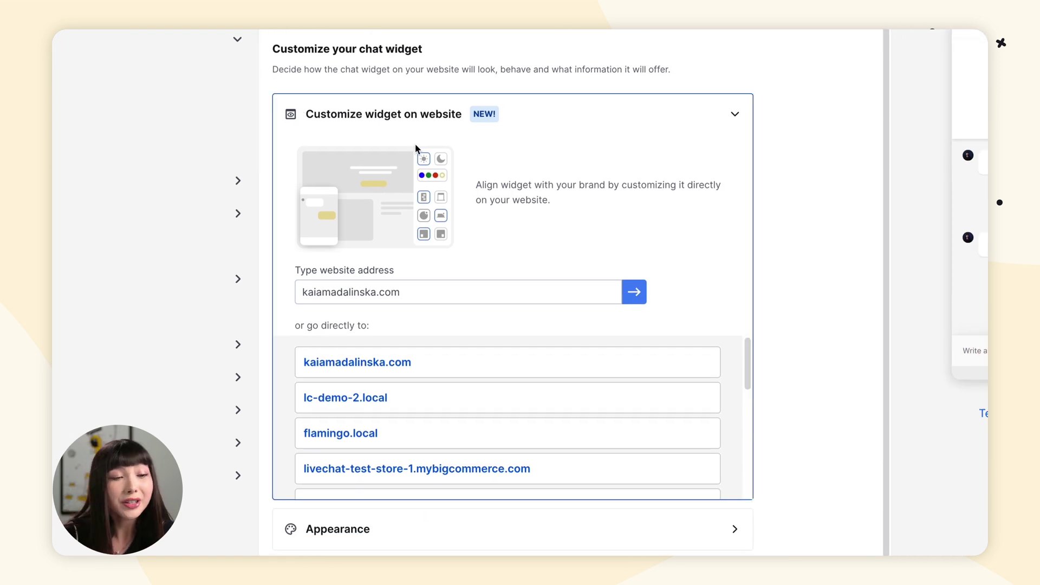
pyautogui.scroll(-1, 416, 144)
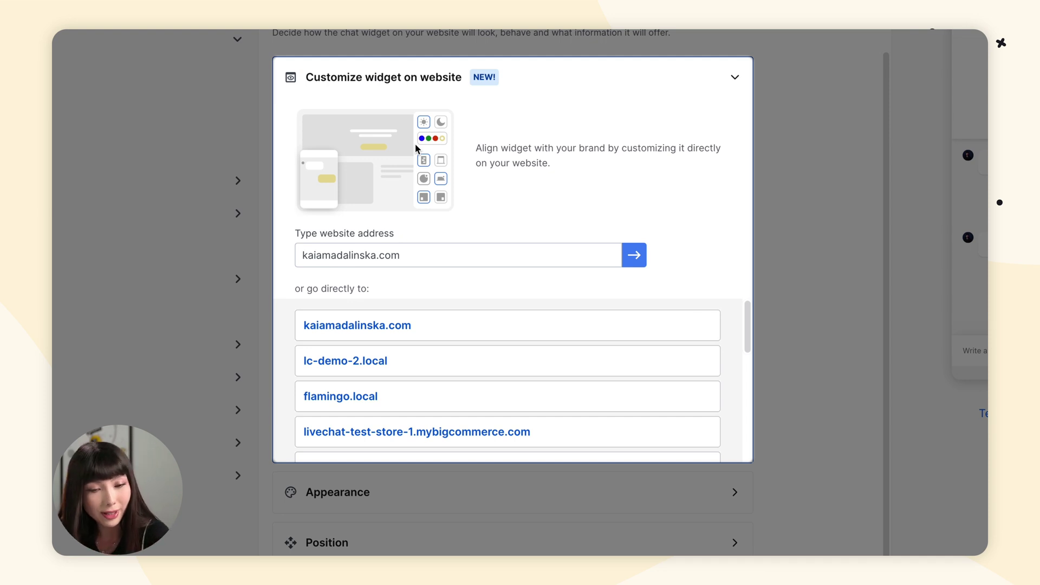
pyautogui.scroll(-4, 416, 147)
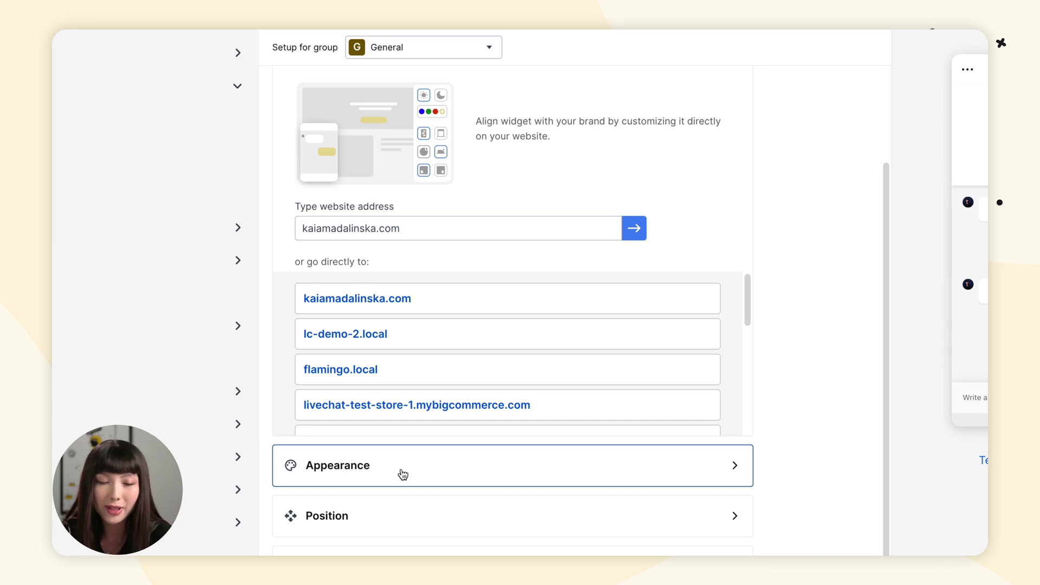
pyautogui.scroll(2, 404, 475)
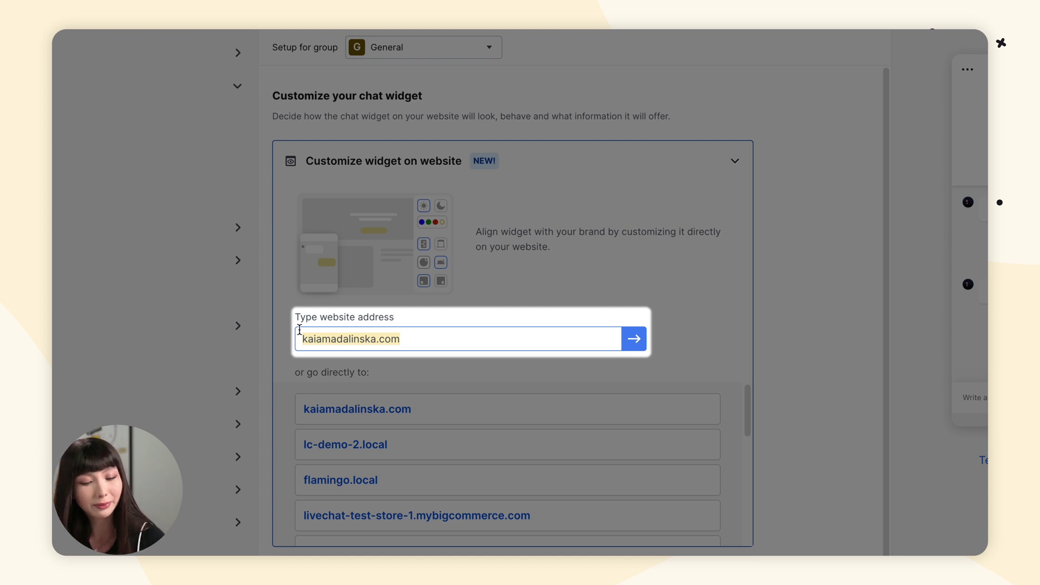
# Load the published site in LiveChat's live editor, switch the widget to Dark mode, and save.
pyautogui.write('livechatinc.wixsite.com/kaia-test-site')
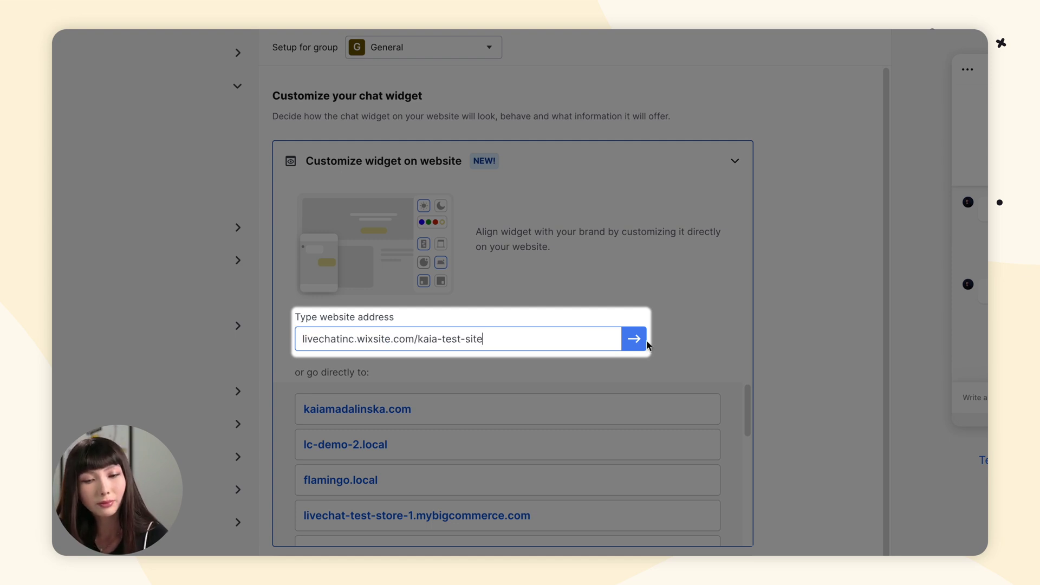
pyautogui.click(638, 340)
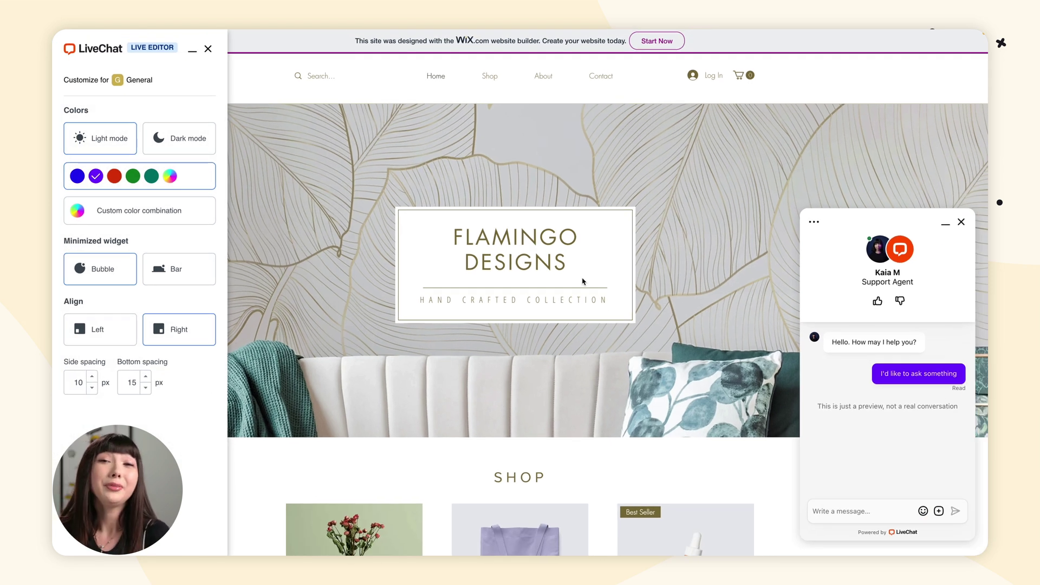
pyautogui.click(184, 144)
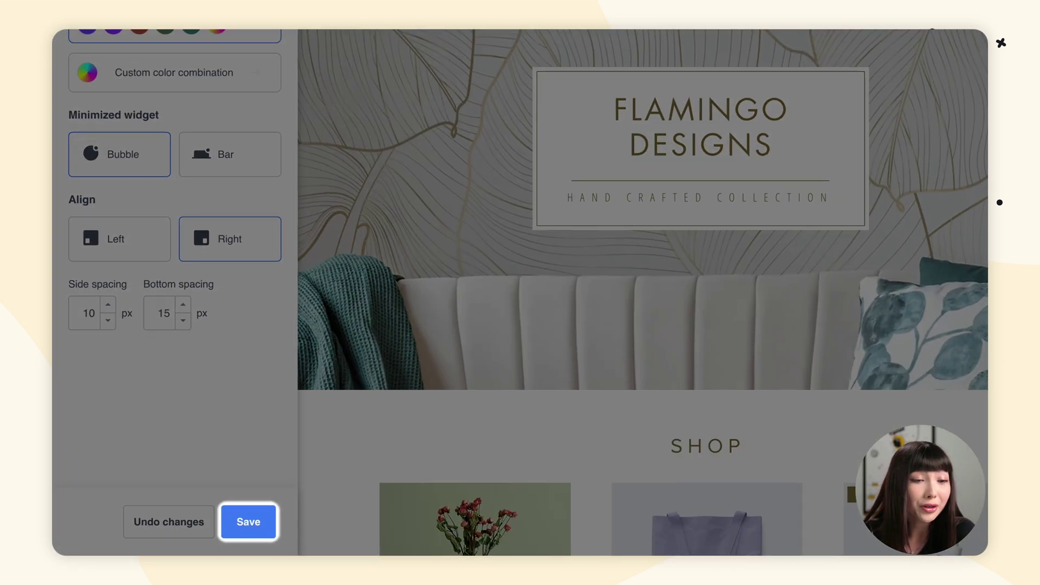
pyautogui.click(260, 526)
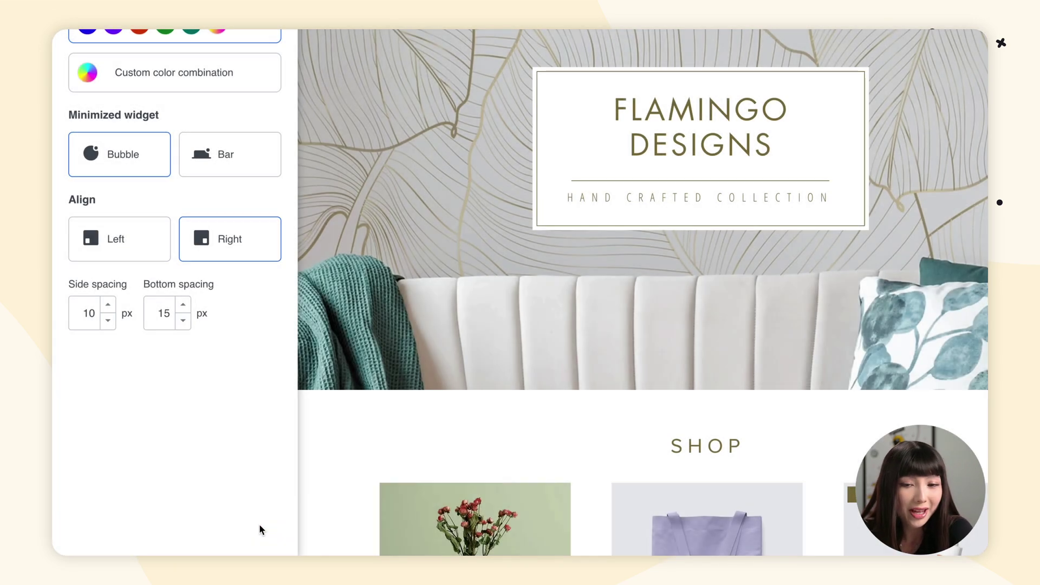
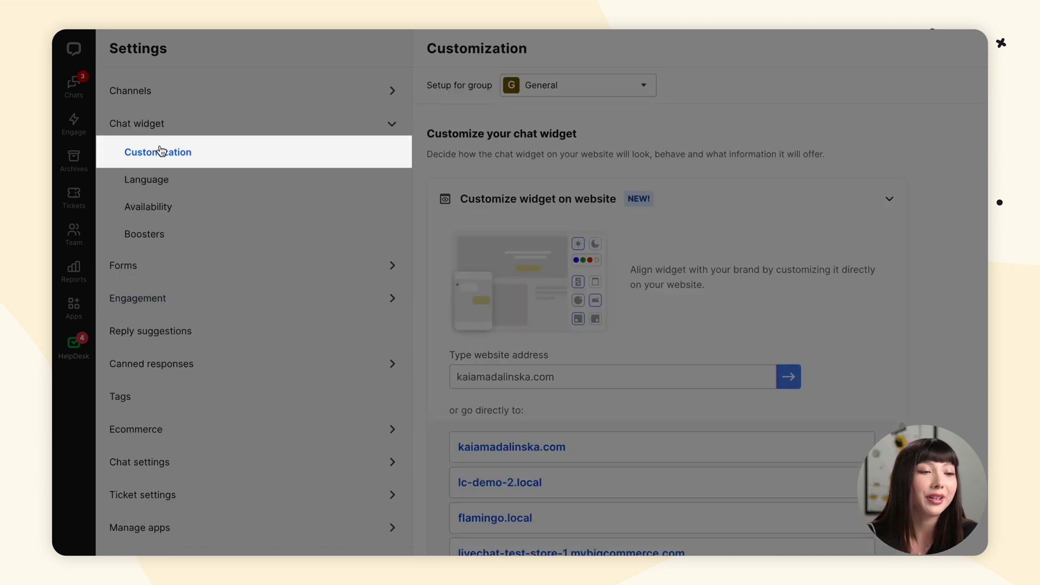
# Expand the Mobile chat widget section, which currently mirrors the desktop setup.
pyautogui.scroll(-2, 1019, 311)
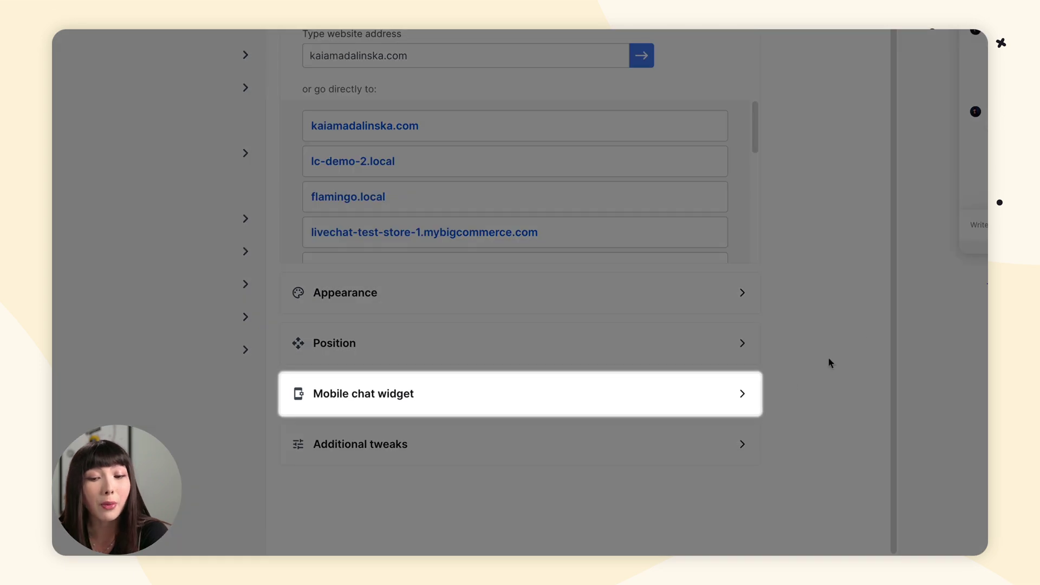
pyautogui.click(736, 394)
pyautogui.scroll(-3, 733, 393)
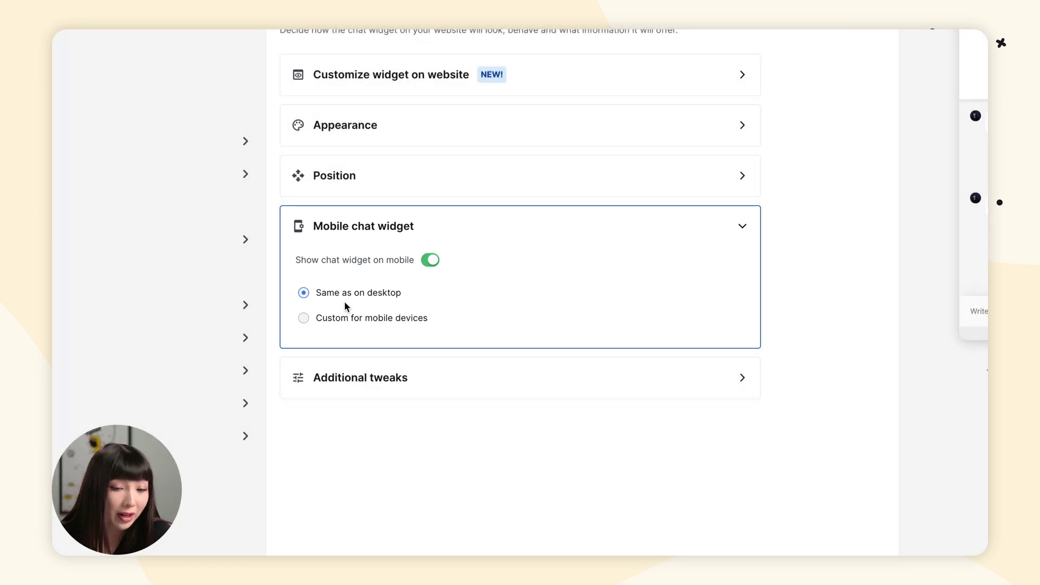
# Set the mobile widget to 'Custom for mobile devices', preview Bar, then choose Bubble aligned right.
pyautogui.click(303, 318)
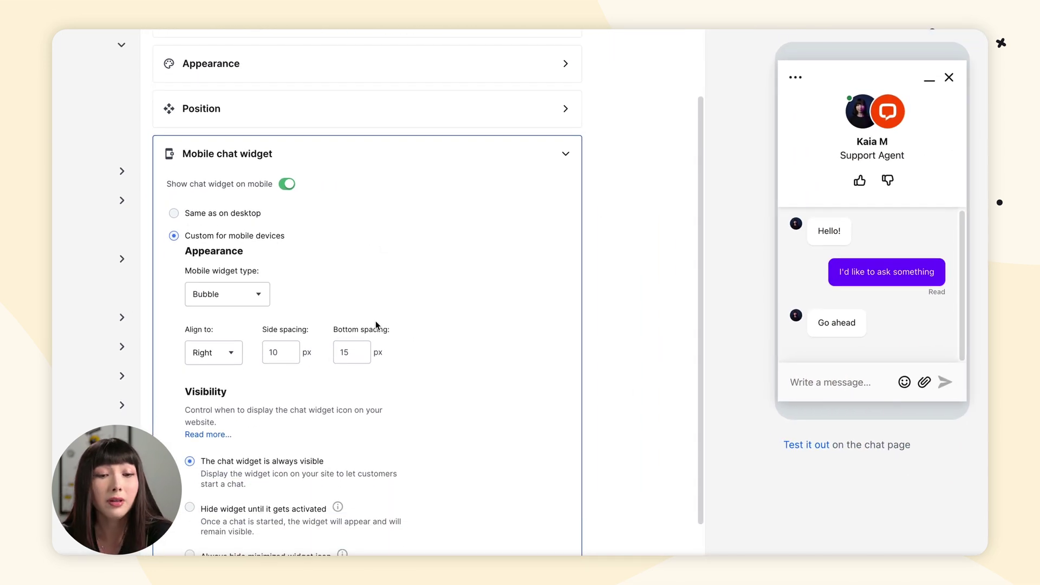
pyautogui.scroll(-1, 376, 322)
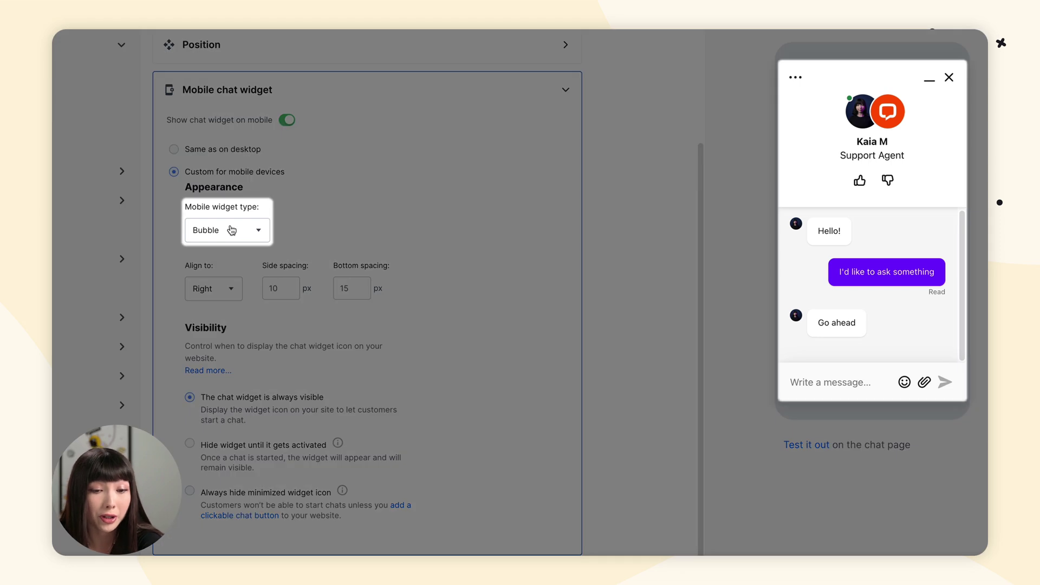
pyautogui.click(231, 229)
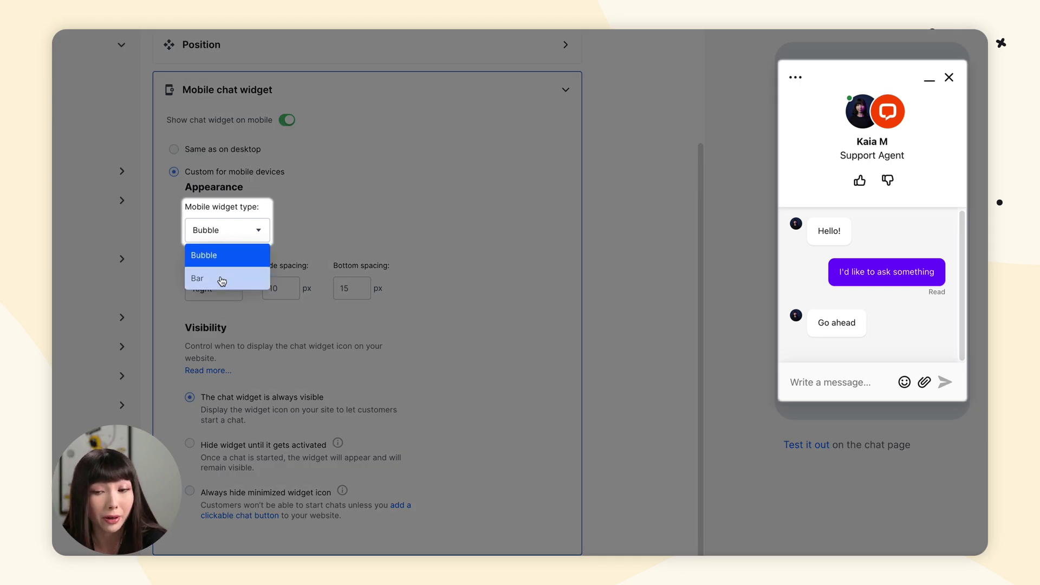
pyautogui.click(221, 279)
pyautogui.click(237, 233)
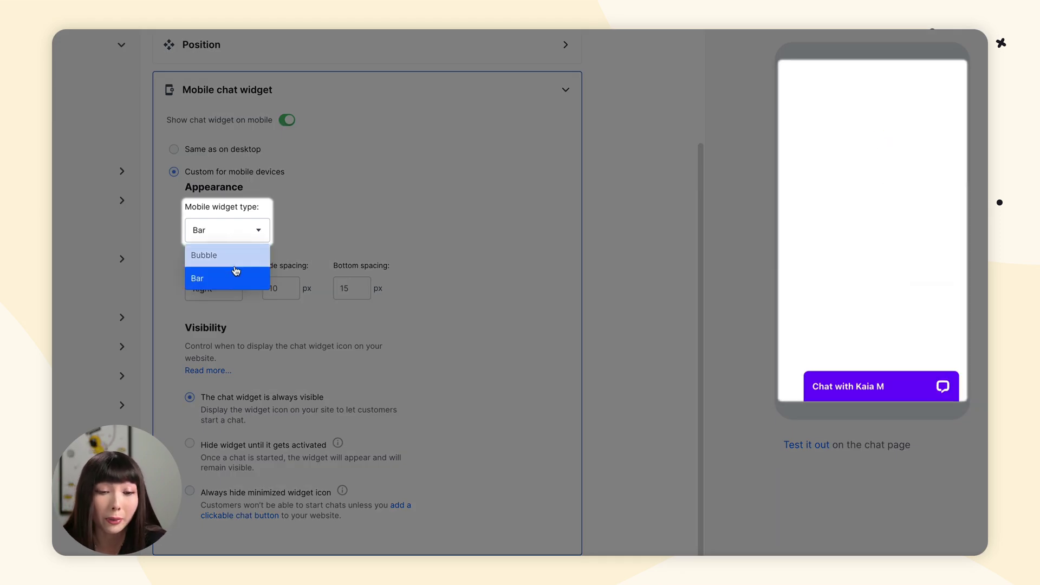
pyautogui.click(235, 267)
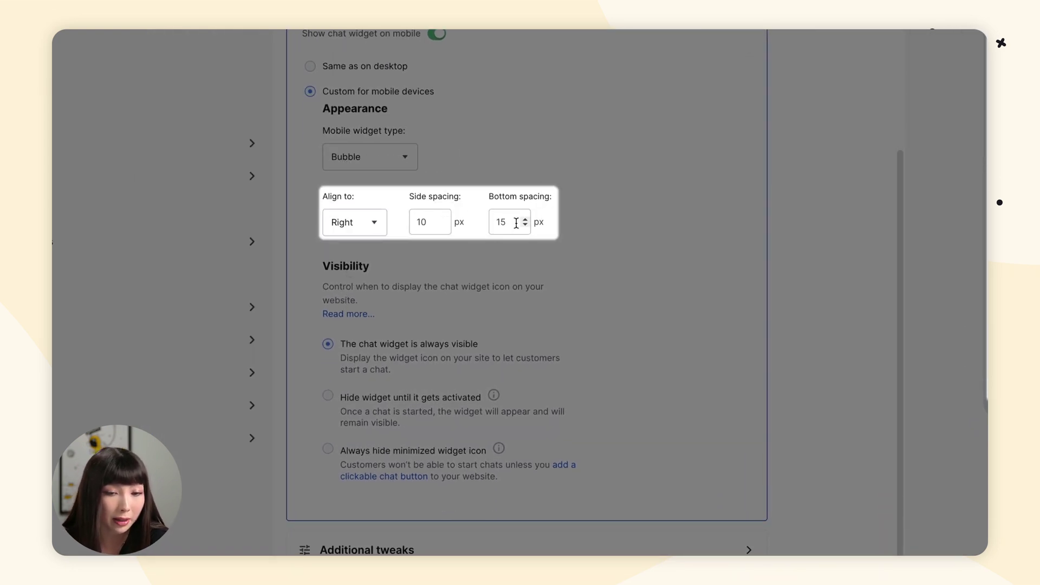
# Save the custom mobile widget settings with the right-aligned Bubble type.
pyautogui.scroll(-1, 516, 222)
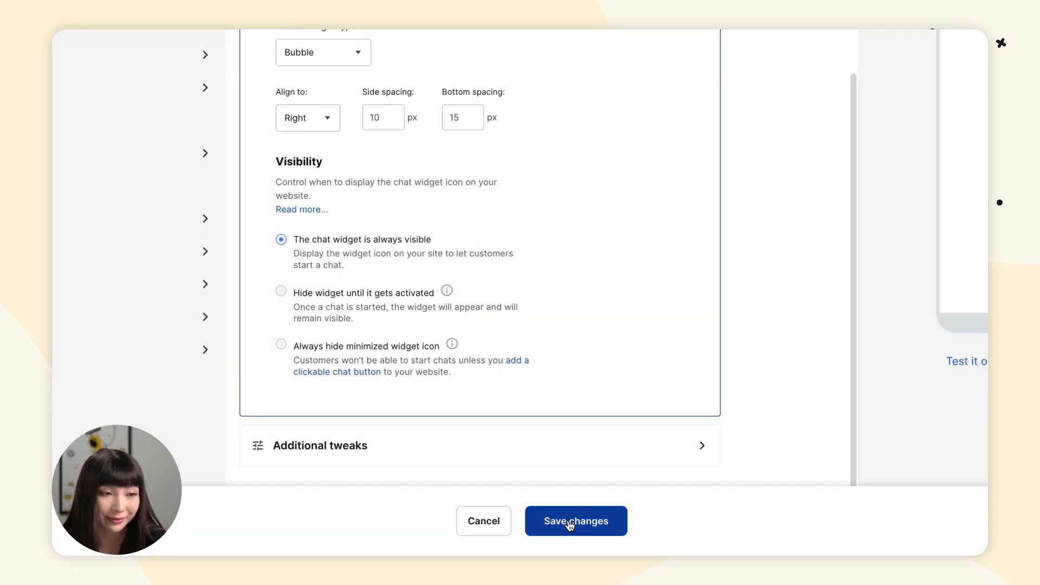
pyautogui.click(570, 525)
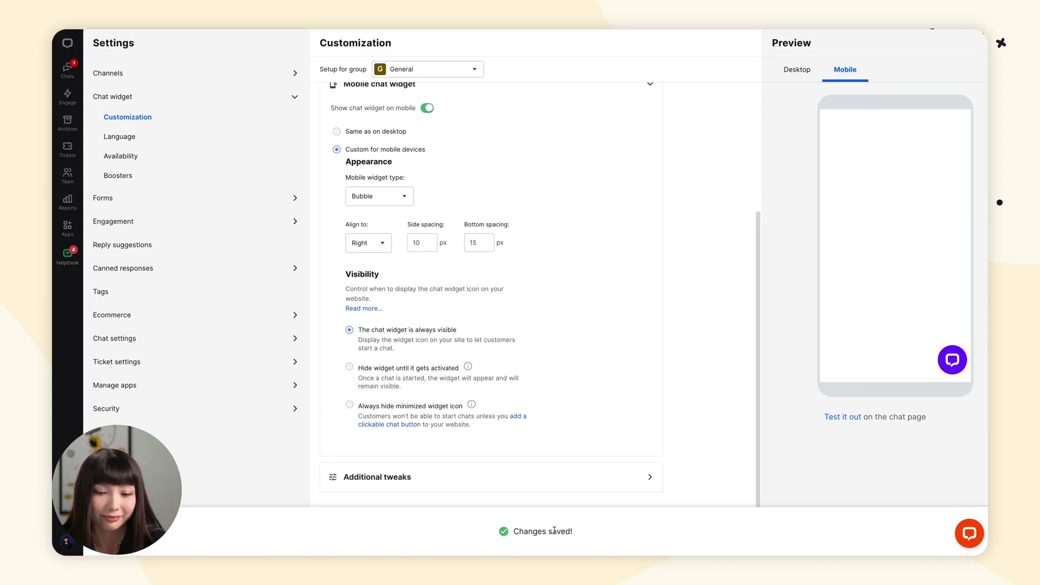